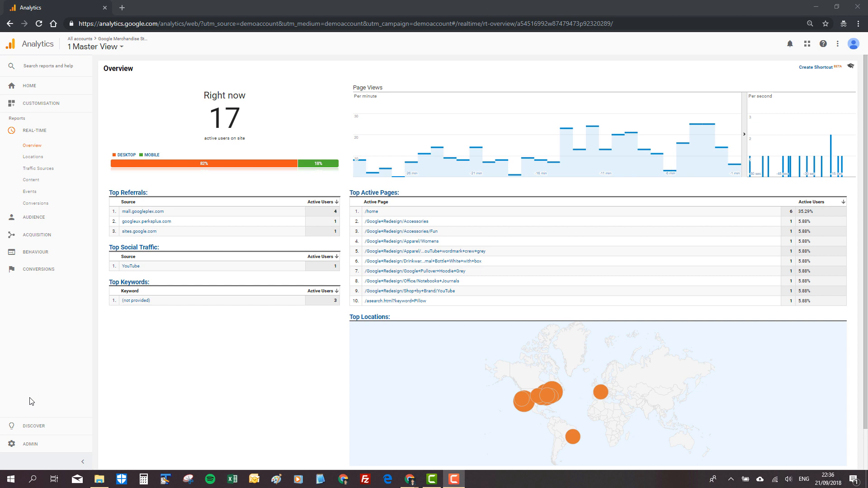
# Step: Open the administration area and view the View Settings of the 1 Master View
pyautogui.click(28, 447)
pyautogui.click(28, 447)
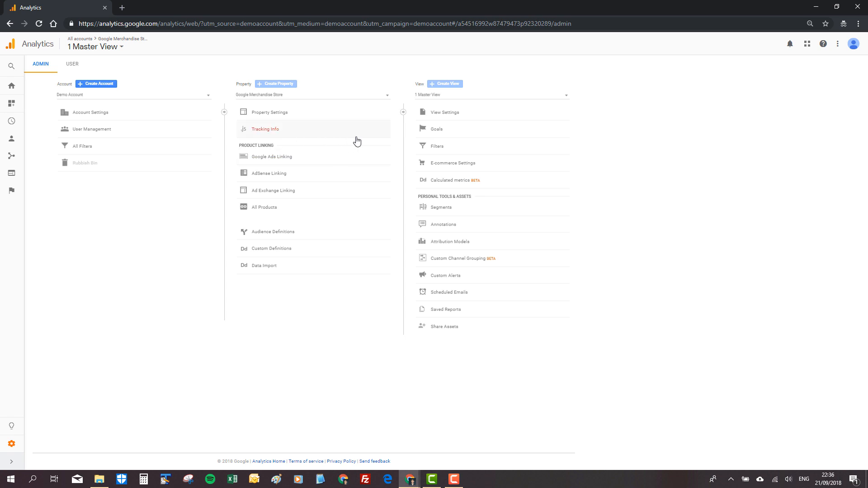
pyautogui.click(435, 118)
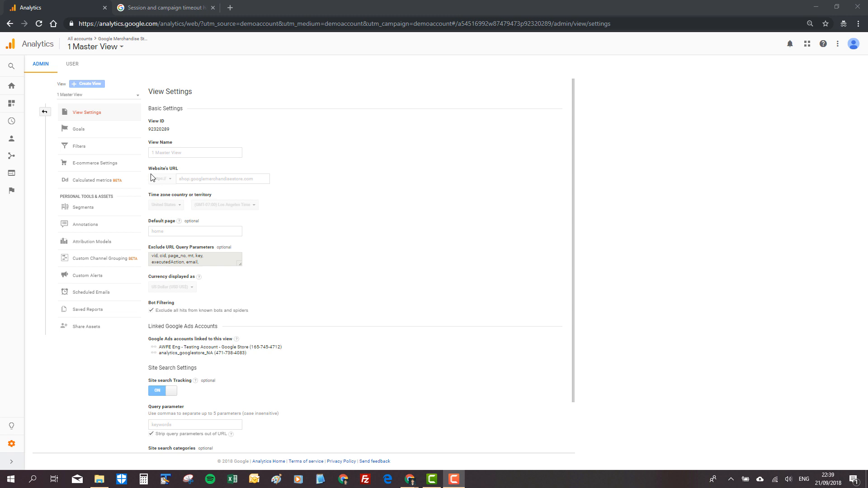
# Step: Return to the admin overview and open the Session Settings under the Google Merchandise Store property's tracking info
pyautogui.click(45, 113)
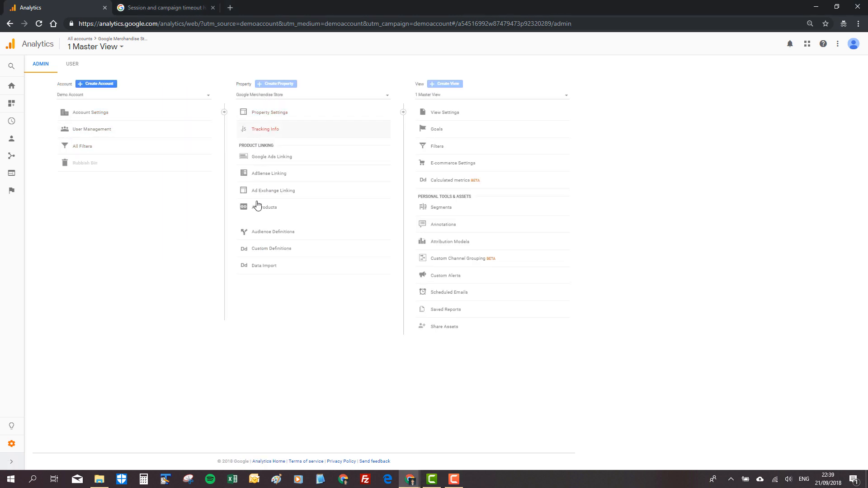
pyautogui.click(271, 134)
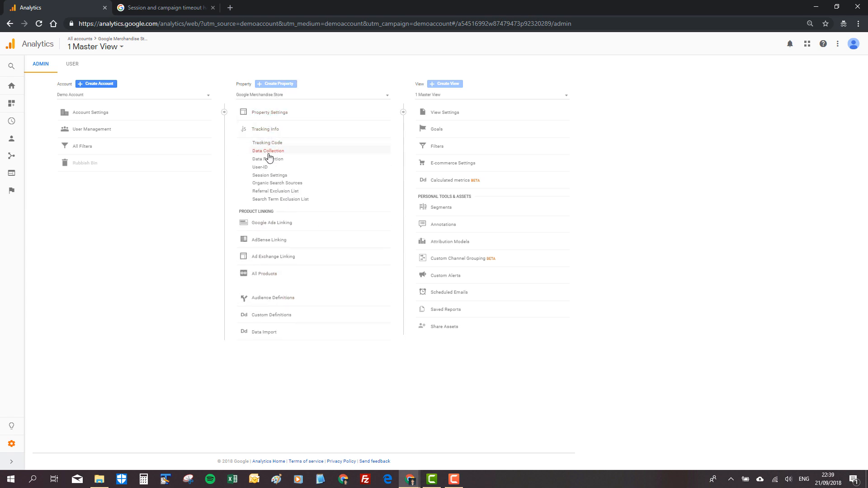
pyautogui.click(265, 175)
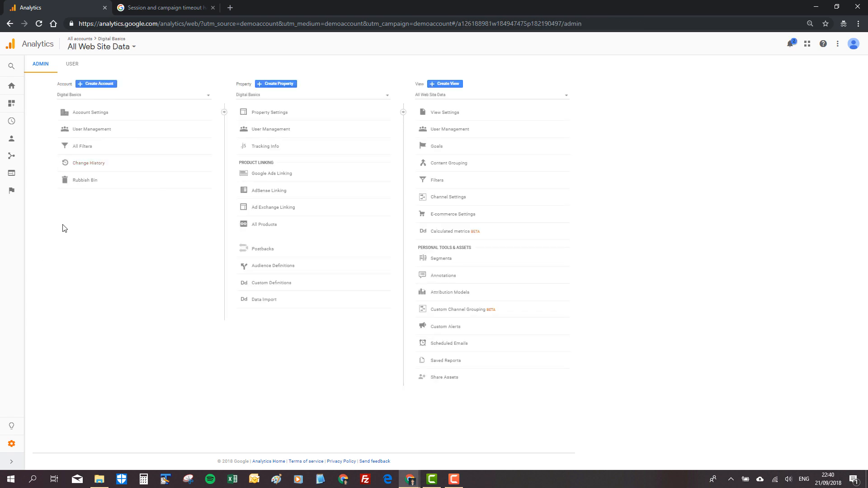
pyautogui.click(107, 144)
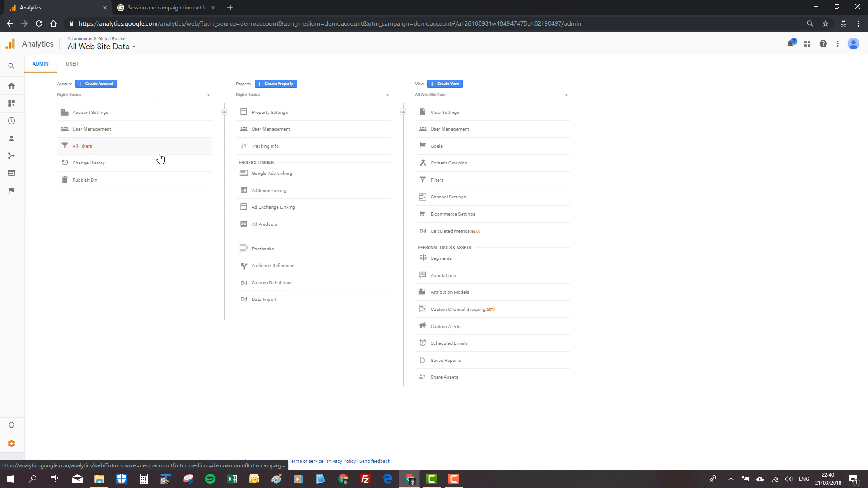
pyautogui.click(276, 129)
pyautogui.click(449, 163)
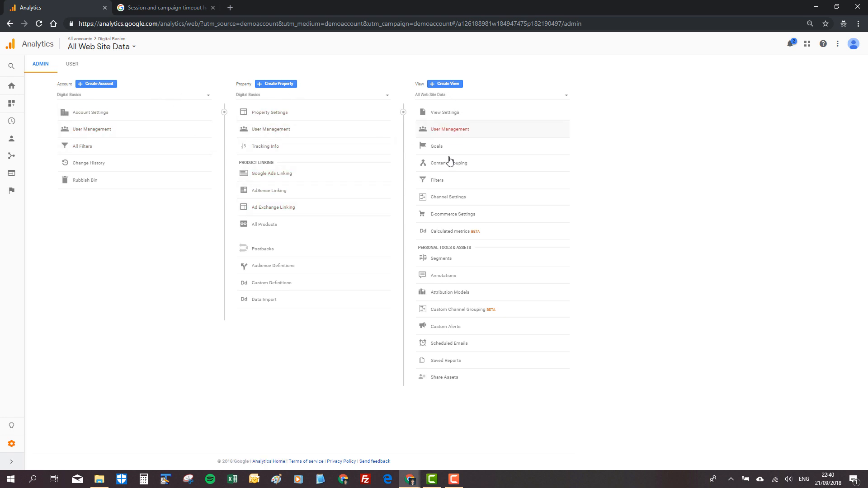
# Step: Copy the All Web Site Data view of the Digital Basics property as a new view named "Excluding PPC Traffic"
pyautogui.click(444, 113)
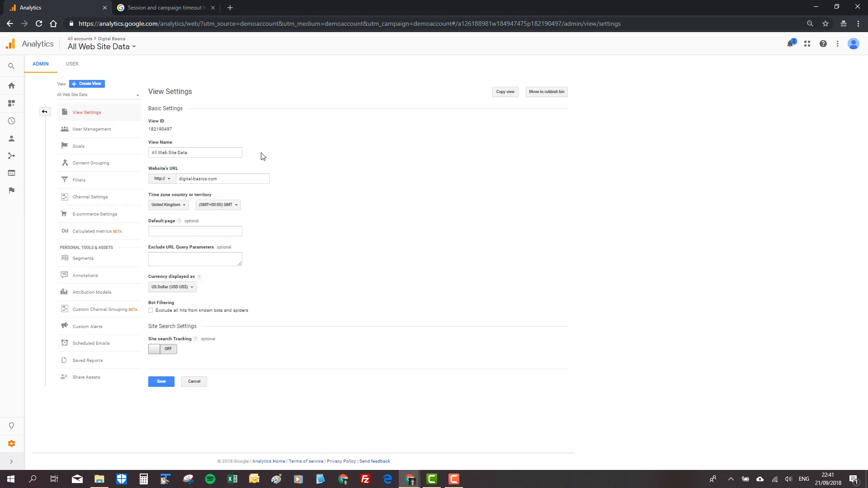
pyautogui.moveTo(193, 152); pyautogui.dragTo(151, 144)
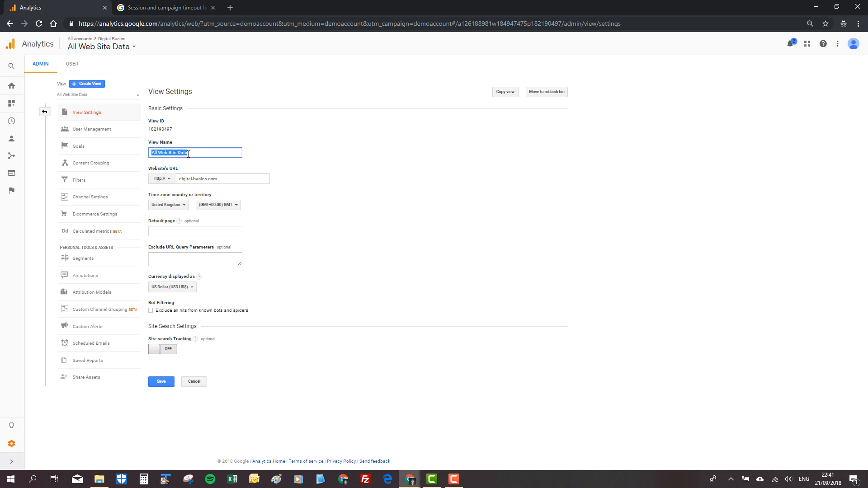
pyautogui.click(506, 93)
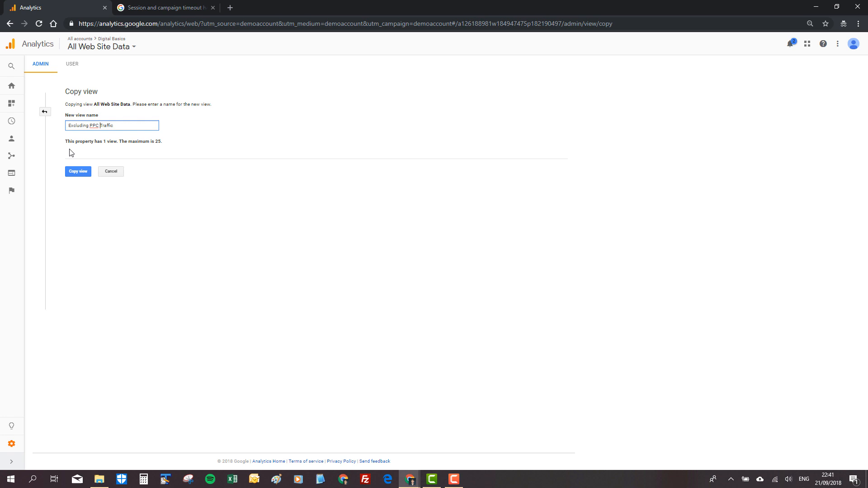
pyautogui.click(72, 173)
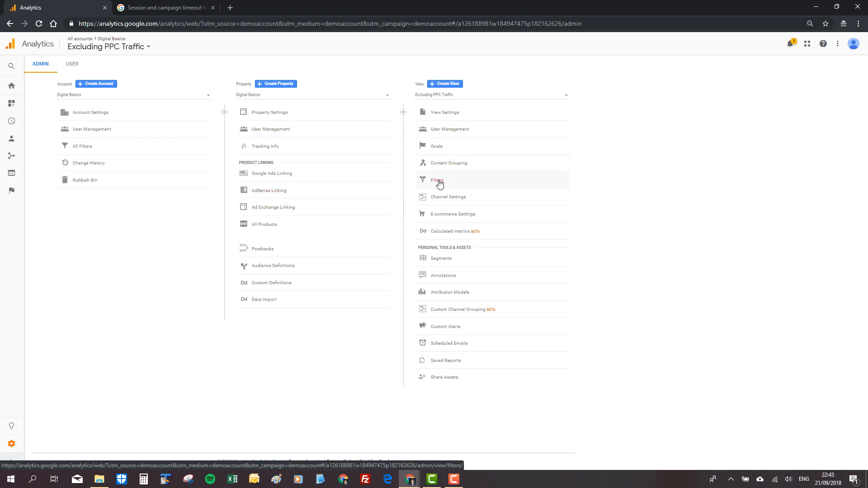
# Step: Start a new filter for the Excluding PPC Traffic view and name it "Excl PPC"
pyautogui.click(437, 180)
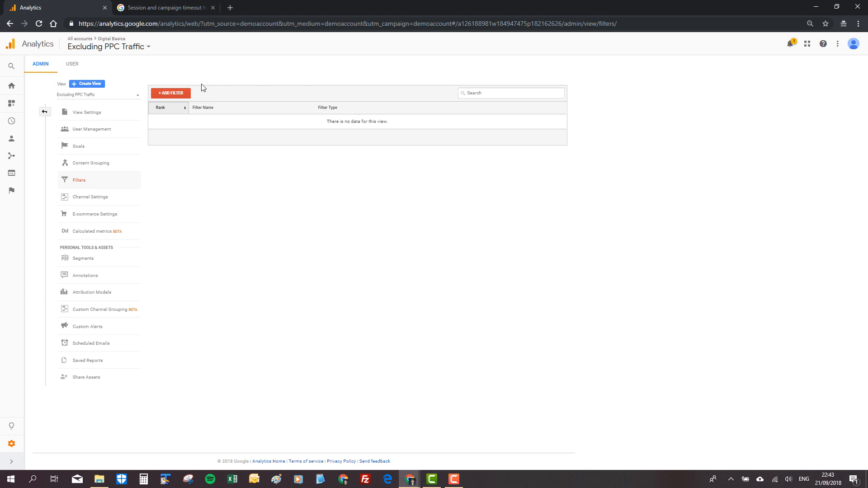
pyautogui.click(172, 94)
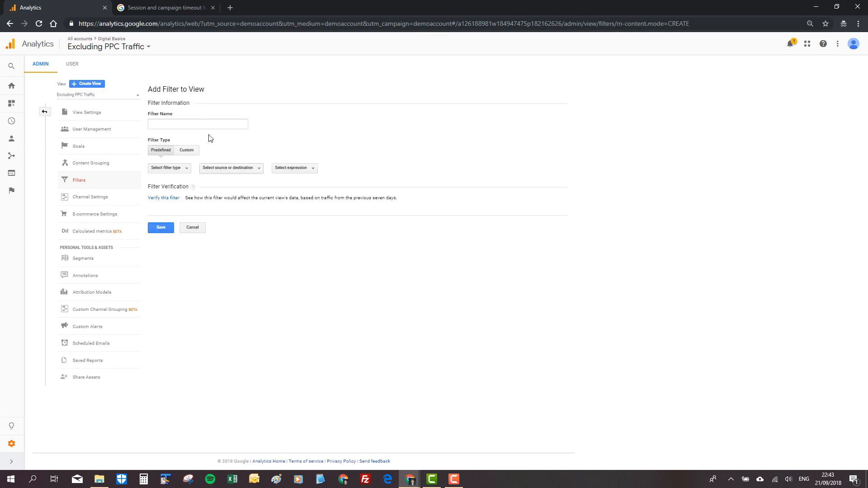
pyautogui.click(193, 123)
pyautogui.write('Excl PPC')
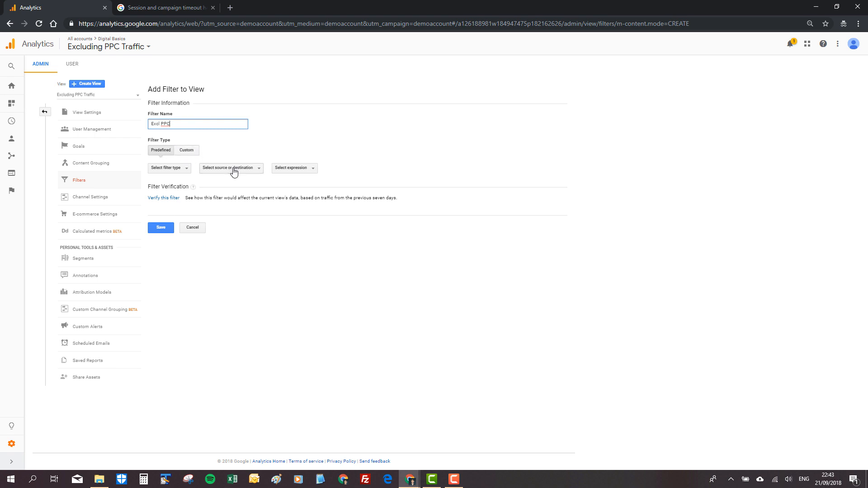
# Step: Examine the predefined filter's choices for filter type, source or destination, and expression
pyautogui.click(181, 172)
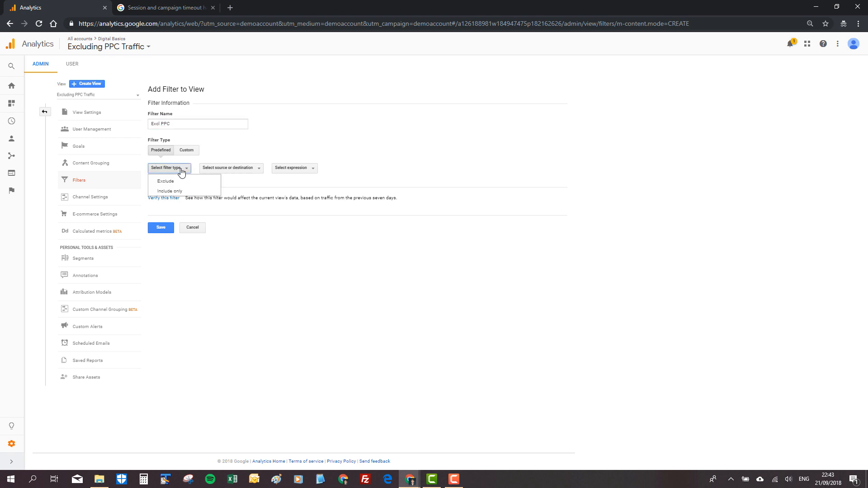
pyautogui.click(244, 170)
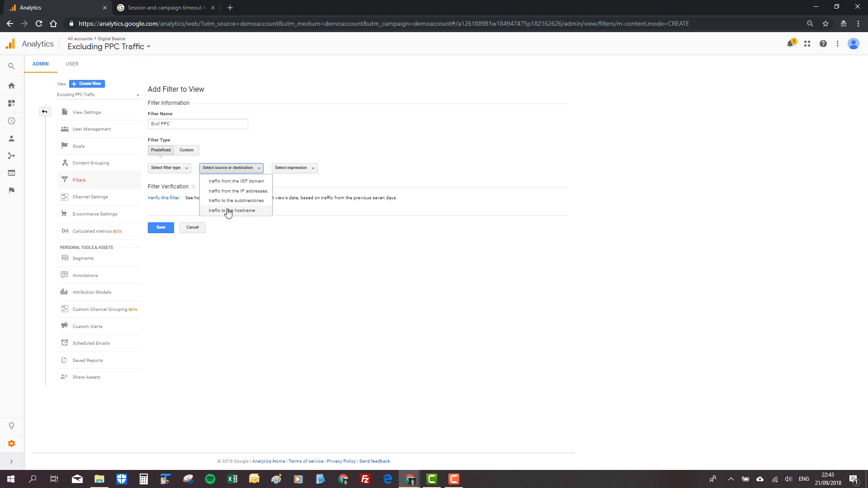
pyautogui.click(291, 168)
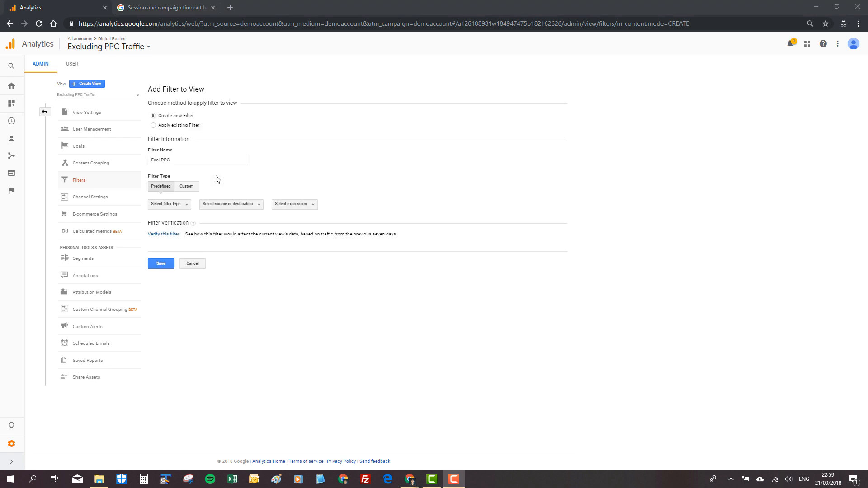
# Step: Make the filter a custom Exclude filter with Campaign Medium as its filter field
pyautogui.click(183, 189)
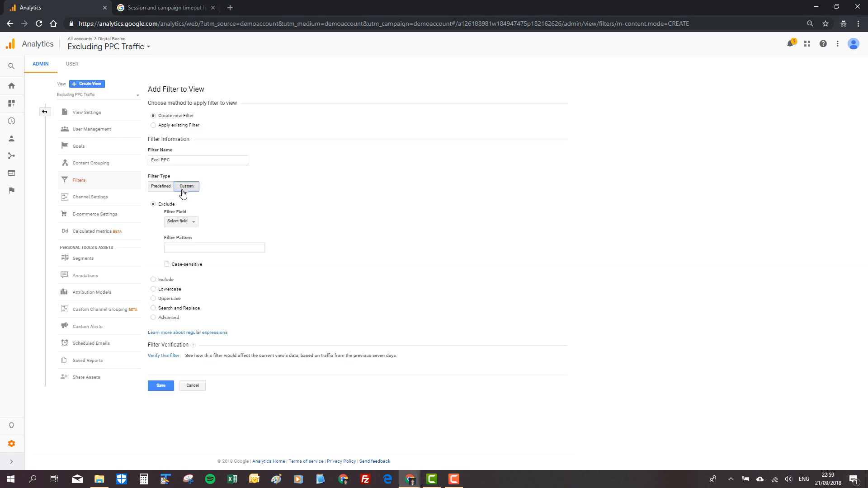
pyautogui.click(179, 221)
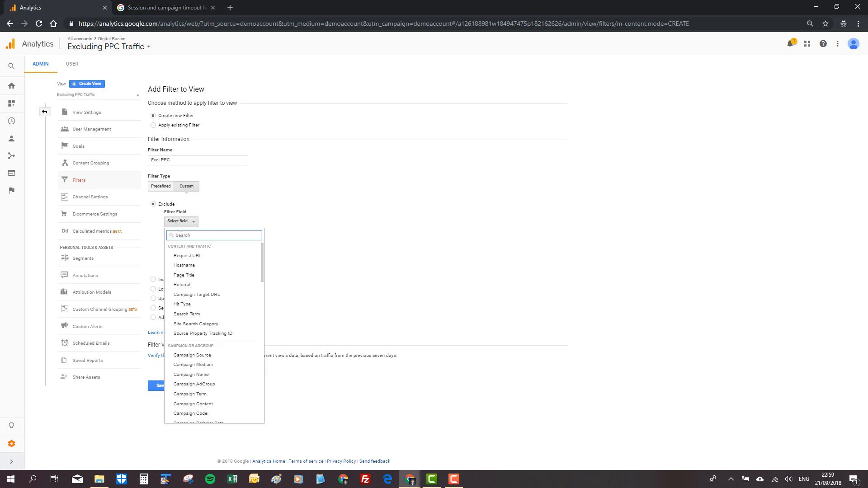
pyautogui.write('mediu')
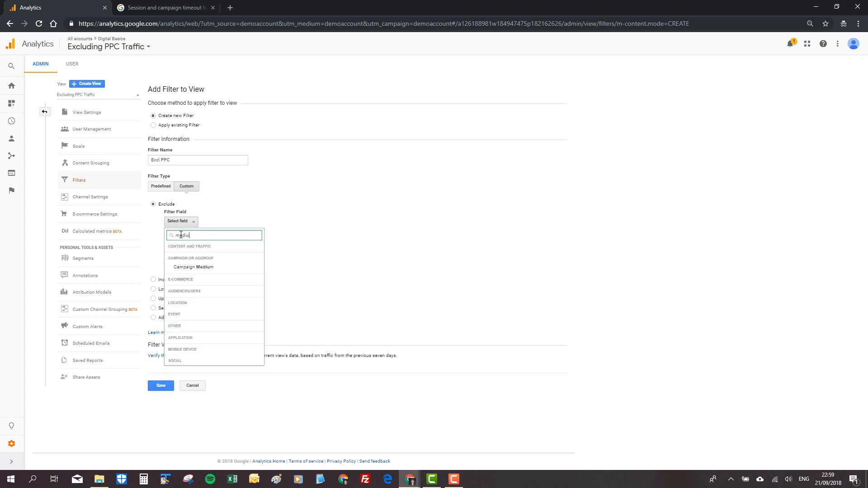
pyautogui.write('m')
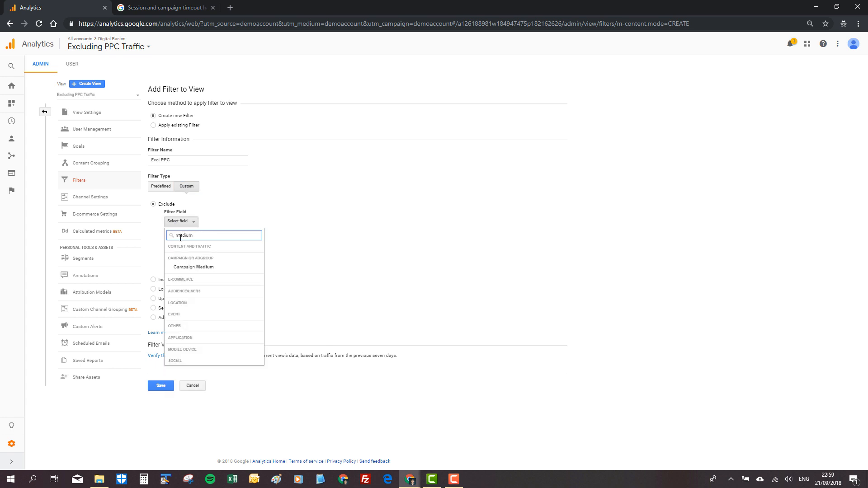
pyautogui.click(185, 267)
# Step: Set the filter pattern to "ppc" and save the filter
pyautogui.click(183, 249)
pyautogui.click(183, 249)
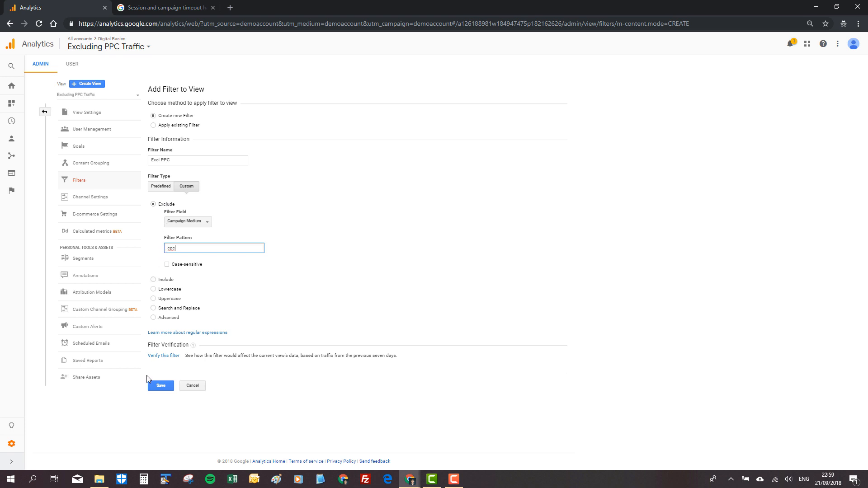
pyautogui.click(154, 387)
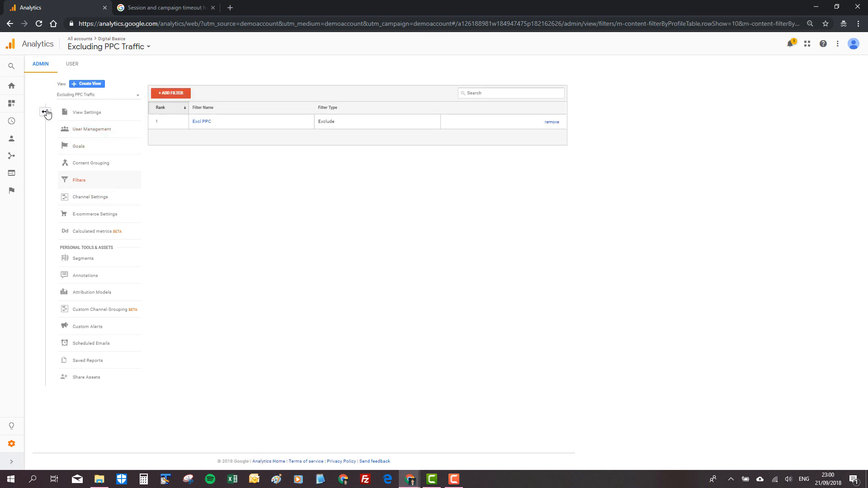
# Step: Switch from the Excluding PPC Traffic view to the All Web Site Data view
pyautogui.click(83, 96)
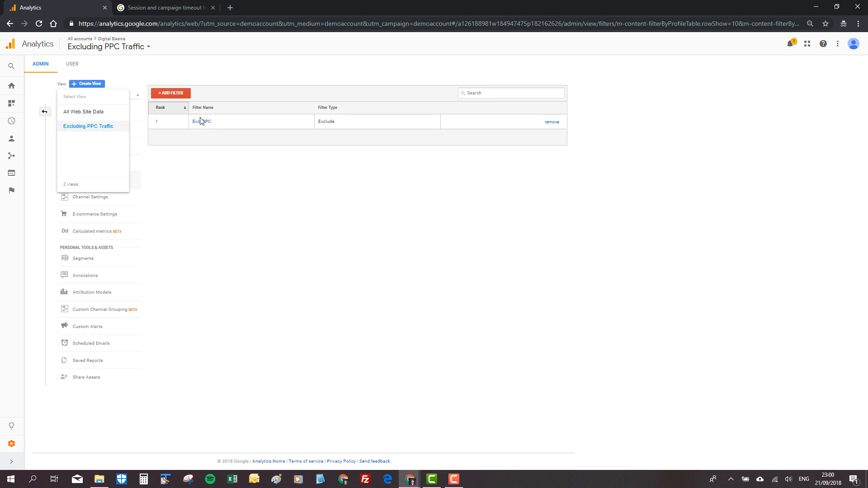
pyautogui.click(105, 113)
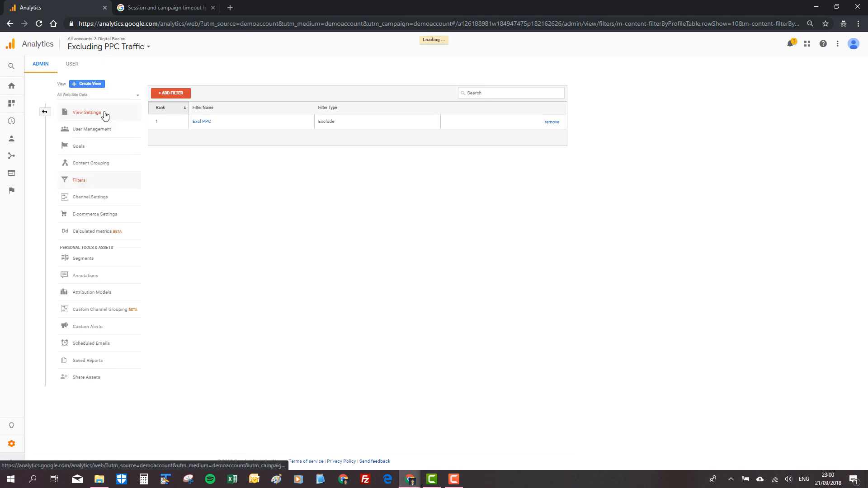